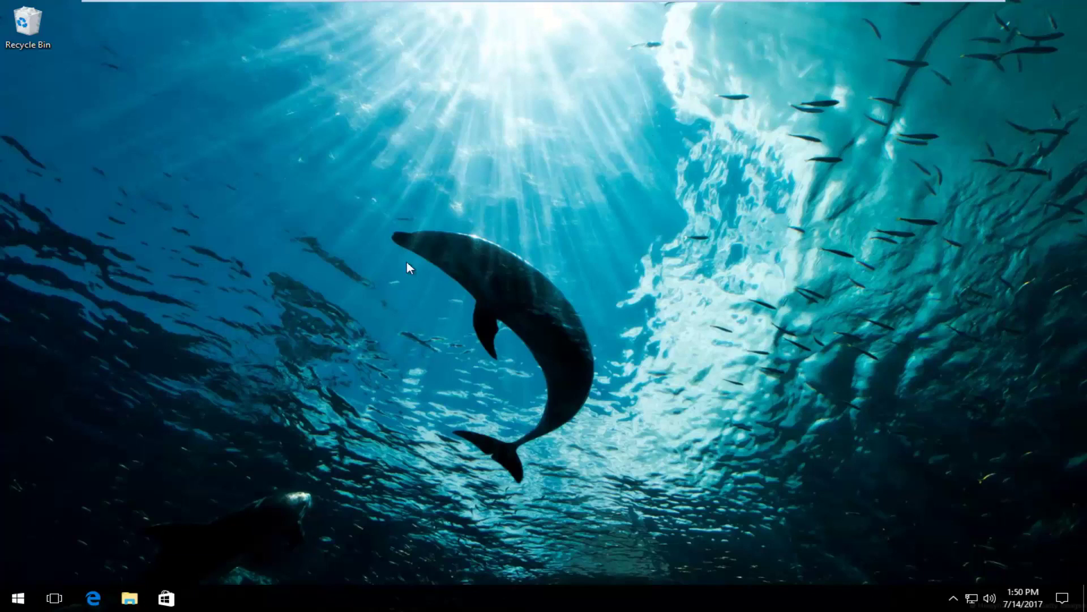
- Launch regedit from Start search with Run as administrator
{"action": "left_click", "coordinate": [11, 595]}
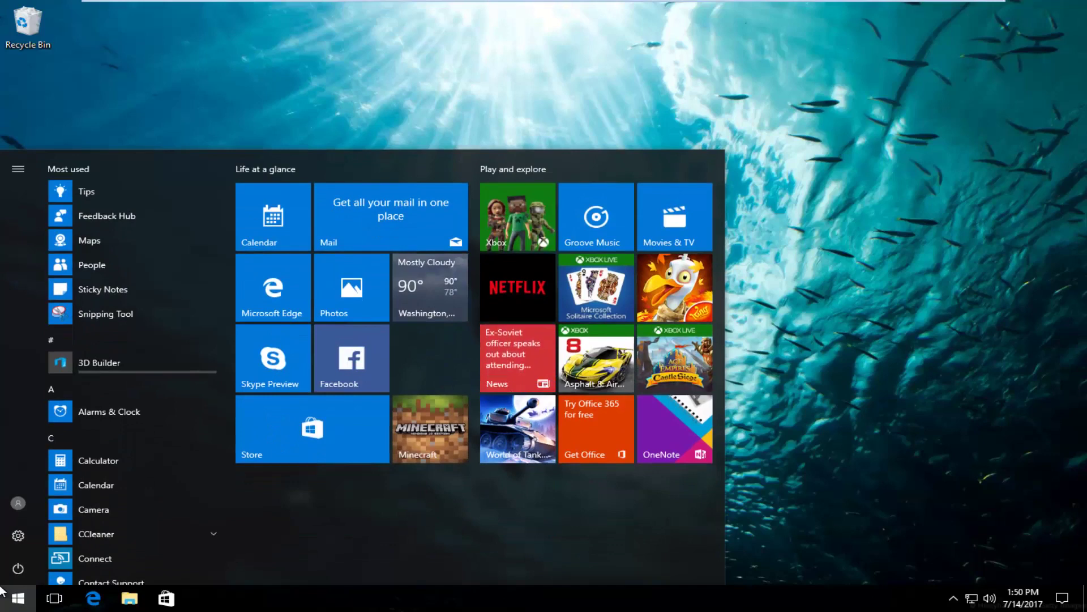
{"action": "type", "text": "reged"}
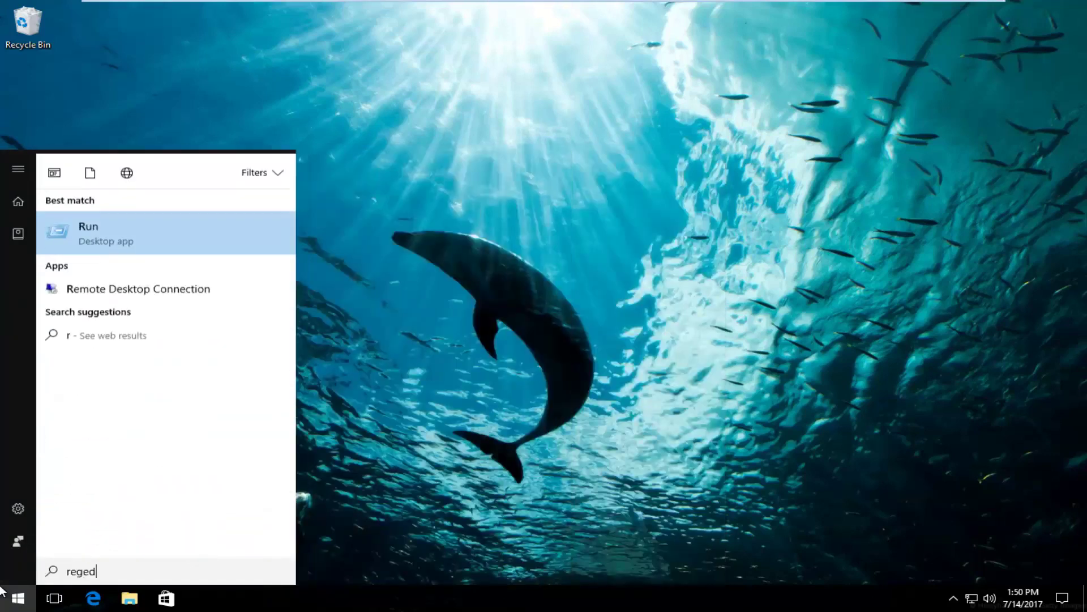
{"action": "type", "text": "it"}
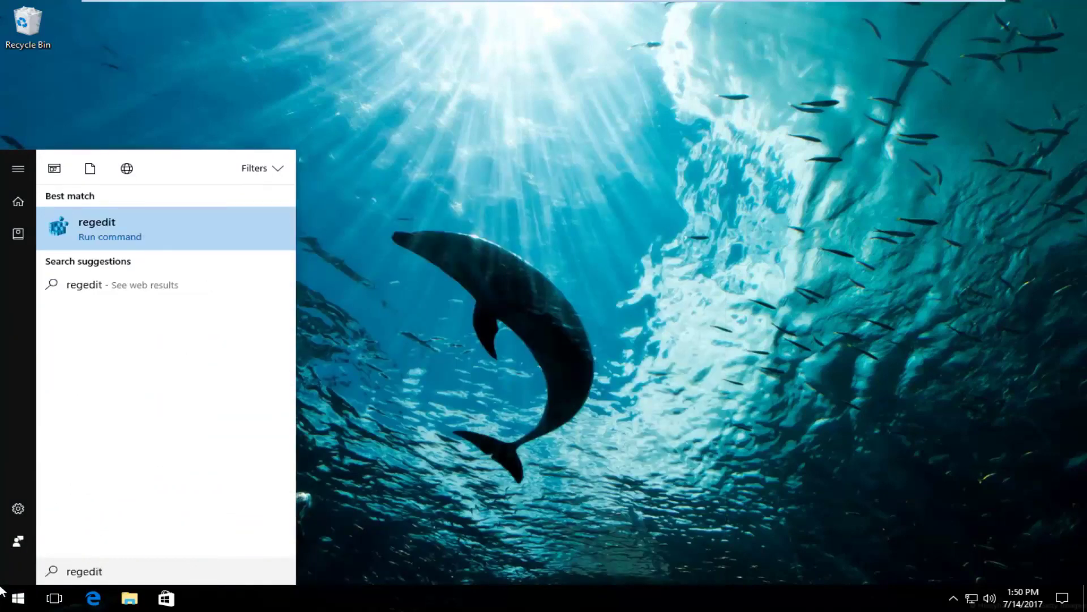
{"action": "right_click", "coordinate": [99, 232]}
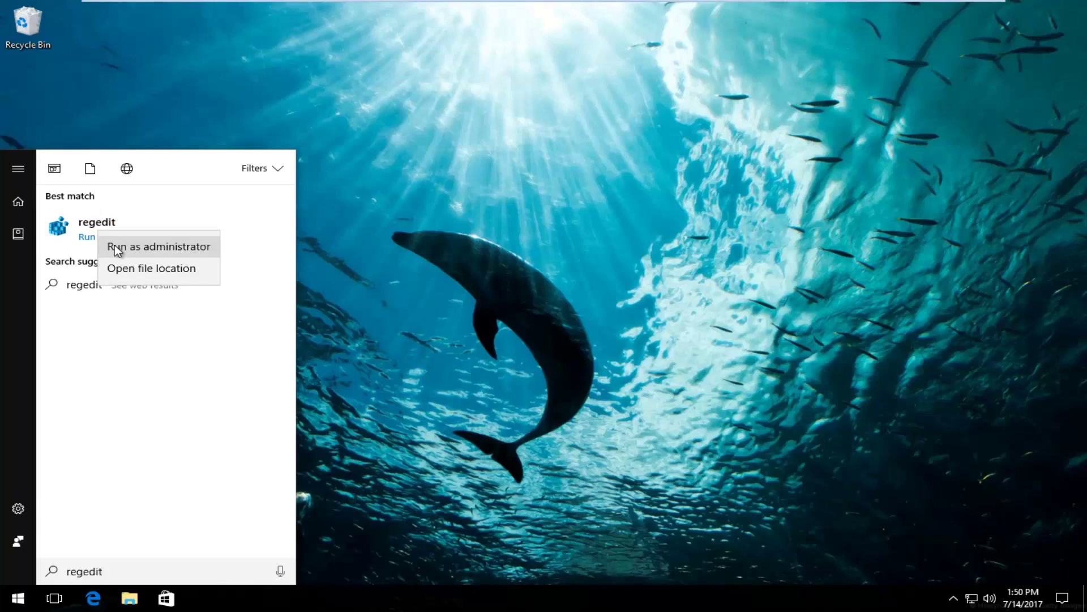
{"action": "left_click", "coordinate": [116, 247]}
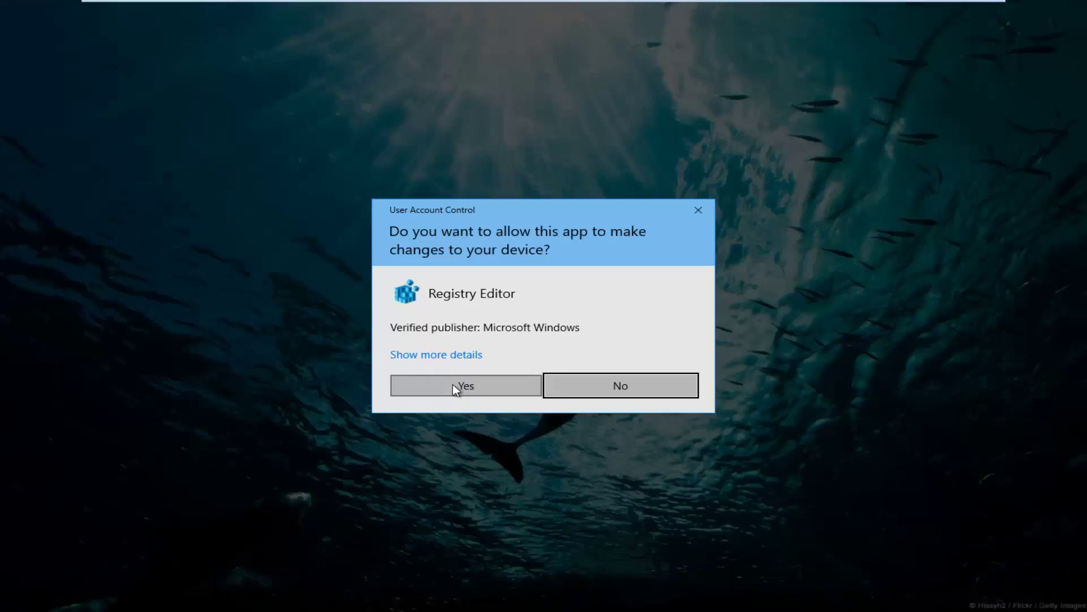
- Allow the UAC prompt, widen the tree pane and collapse the LanmanServer key
{"action": "left_click", "coordinate": [453, 385]}
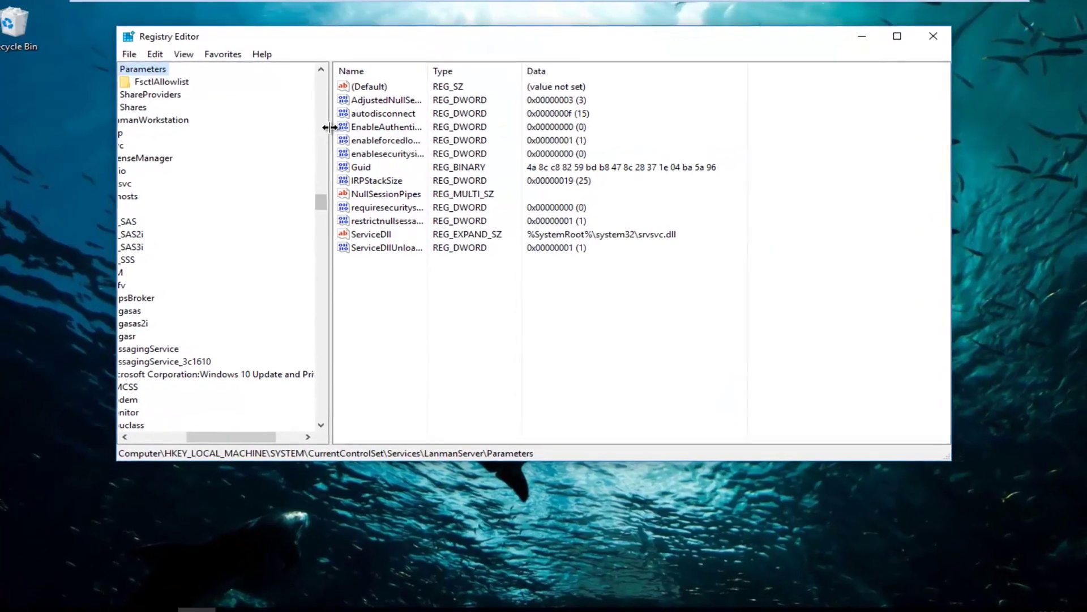
{"action": "left_click_drag", "start_coordinate": [332, 129], "coordinate": [553, 128]}
{"action": "scroll", "coordinate": [182, 214], "scroll_direction": "up", "scroll_amount": 3}
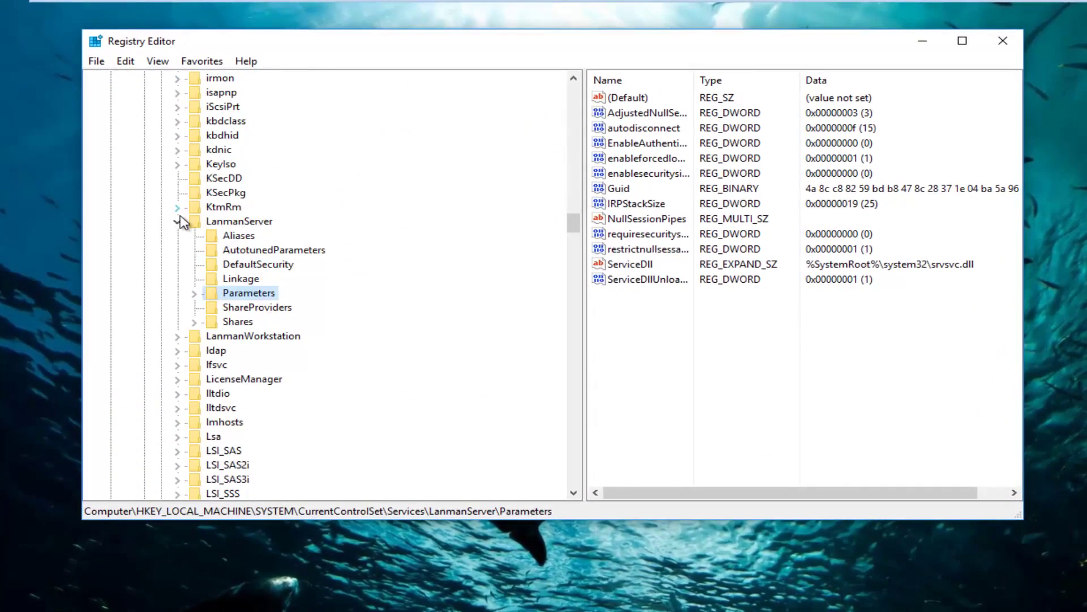
{"action": "left_click", "coordinate": [180, 213]}
{"action": "scroll", "coordinate": [178, 224], "scroll_direction": "up", "scroll_amount": 10}
{"action": "scroll", "coordinate": [175, 213], "scroll_direction": "up", "scroll_amount": 12}
{"action": "scroll", "coordinate": [175, 213], "scroll_direction": "up", "scroll_amount": 6}
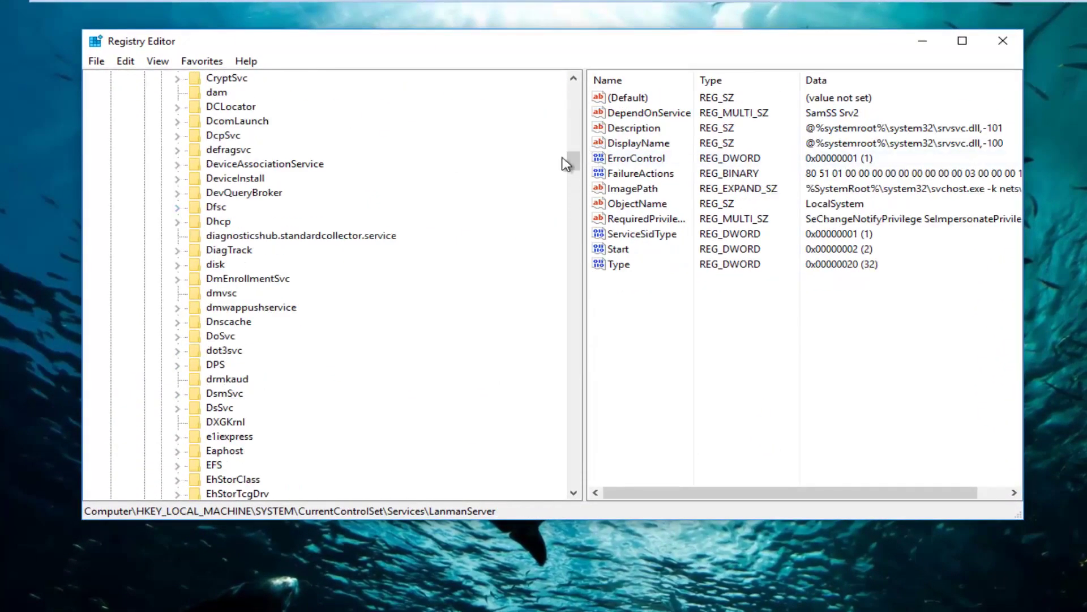
{"action": "left_click_drag", "start_coordinate": [576, 154], "coordinate": [575, 85]}
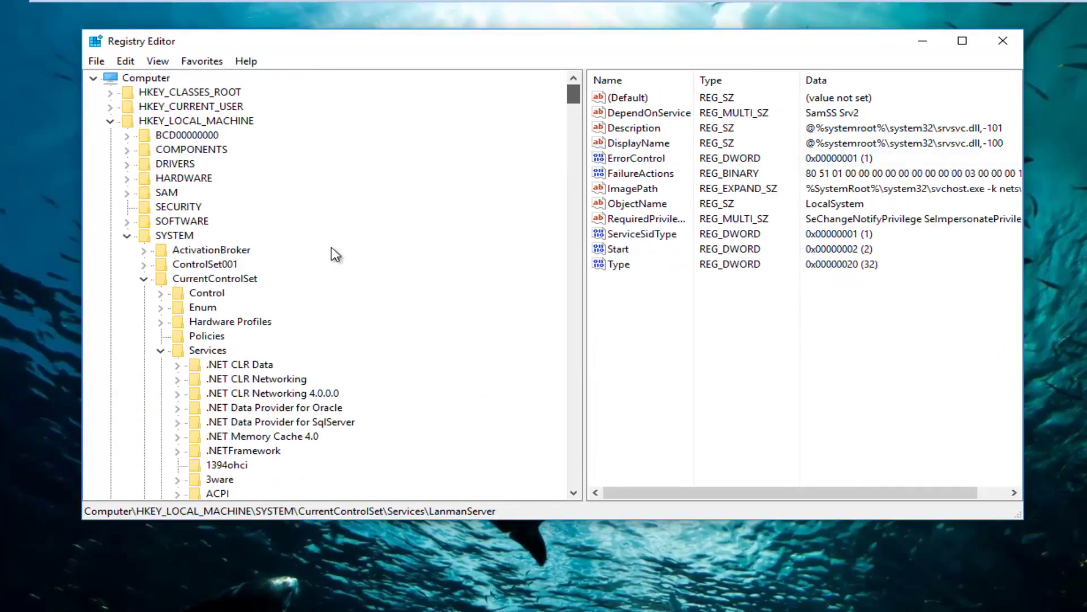
- Collapse Services, CurrentControlSet, SYSTEM and the HKEY_LOCAL_MACHINE hive
{"action": "left_click", "coordinate": [159, 350]}
{"action": "left_click", "coordinate": [144, 279]}
{"action": "left_click", "coordinate": [128, 236]}
{"action": "left_click", "coordinate": [110, 120]}
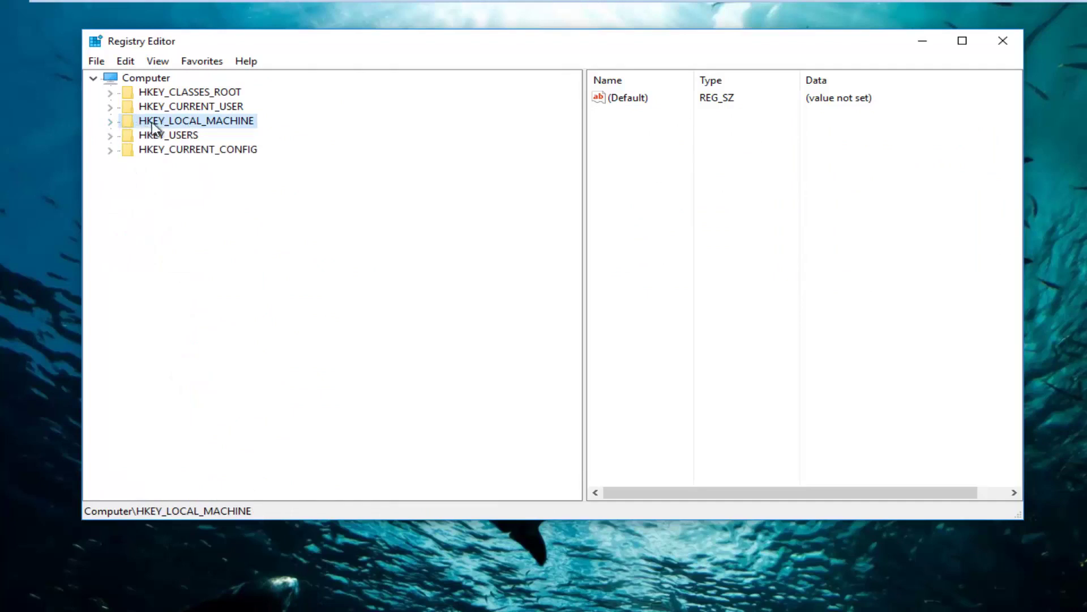
- Expand HKEY_LOCAL_MACHINE > SOFTWARE > Microsoft > Windows in the key tree
{"action": "left_click", "coordinate": [110, 123]}
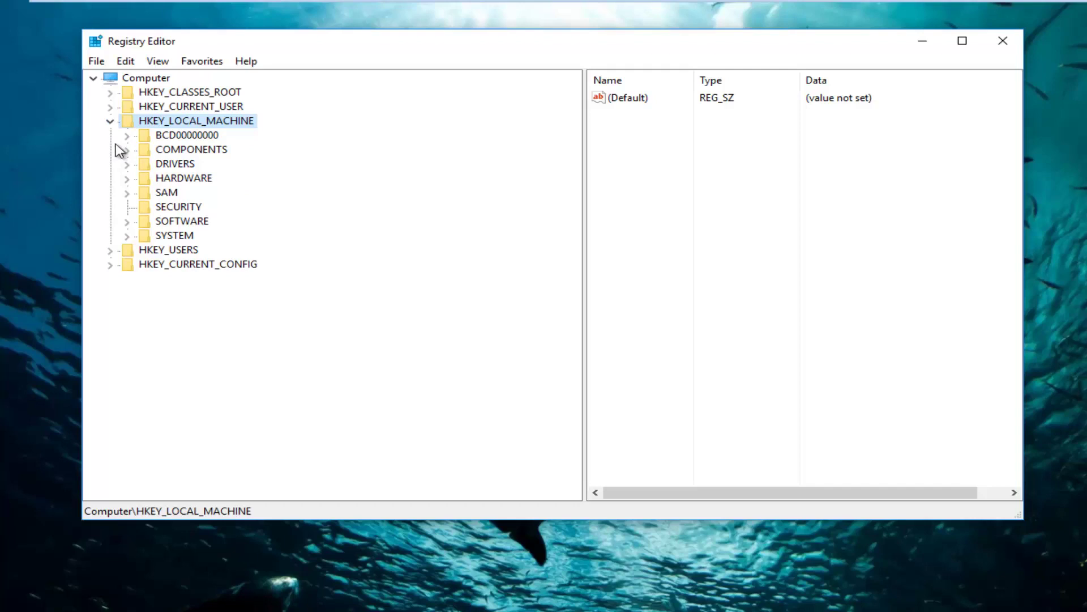
{"action": "left_click", "coordinate": [127, 222]}
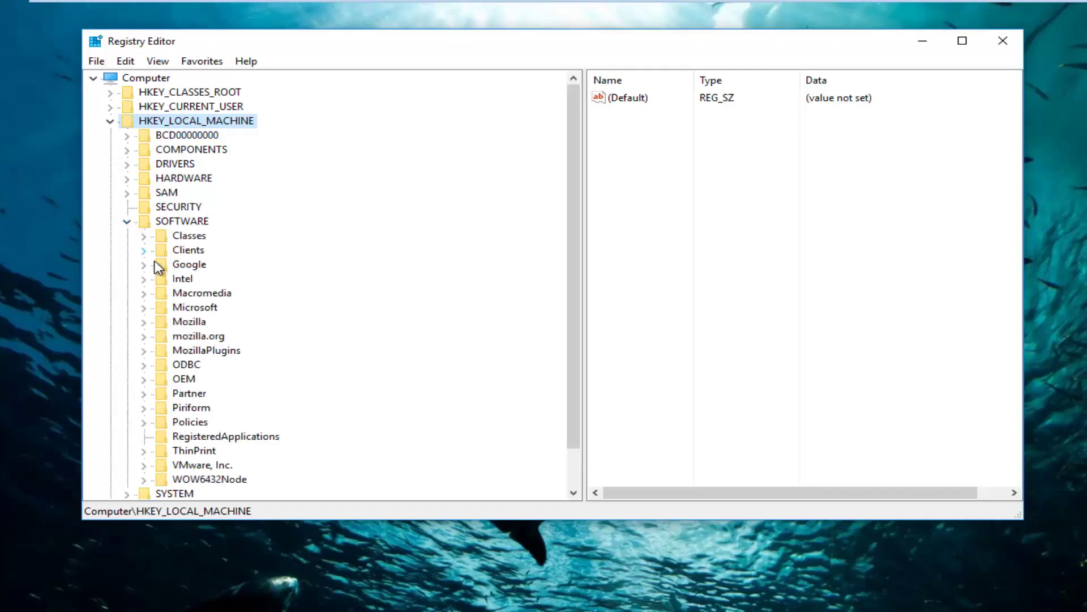
{"action": "left_click", "coordinate": [145, 308]}
{"action": "scroll", "coordinate": [143, 315], "scroll_direction": "down", "scroll_amount": 4}
{"action": "scroll", "coordinate": [143, 316], "scroll_direction": "down", "scroll_amount": 8}
{"action": "scroll", "coordinate": [142, 319], "scroll_direction": "down", "scroll_amount": 6}
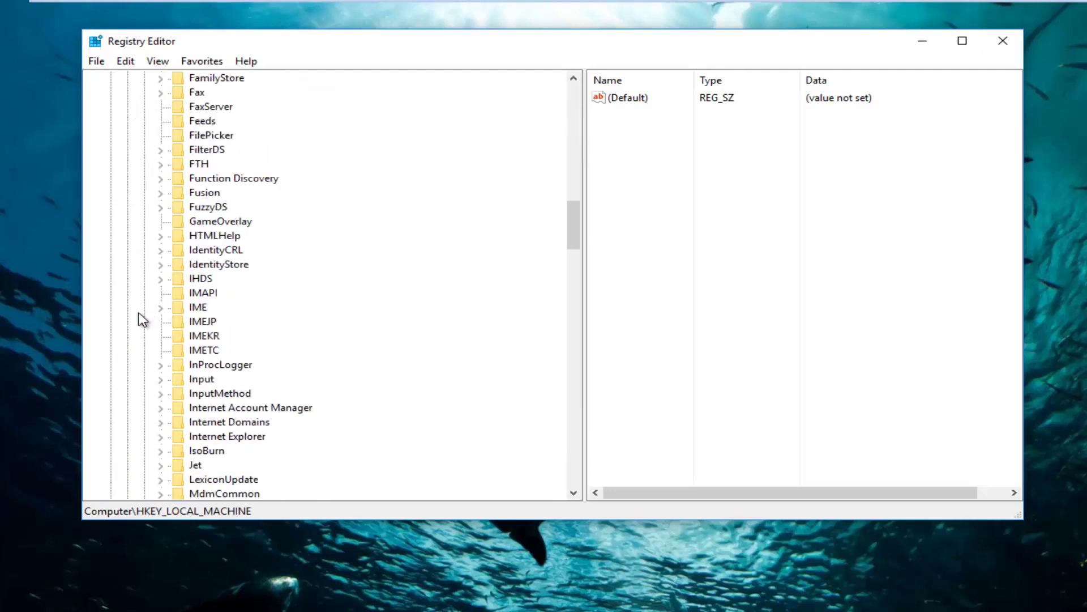
{"action": "scroll", "coordinate": [142, 318], "scroll_direction": "down", "scroll_amount": 8}
{"action": "scroll", "coordinate": [142, 316], "scroll_direction": "down", "scroll_amount": 8}
{"action": "scroll", "coordinate": [142, 314], "scroll_direction": "down", "scroll_amount": 8}
{"action": "scroll", "coordinate": [144, 311], "scroll_direction": "down", "scroll_amount": 8}
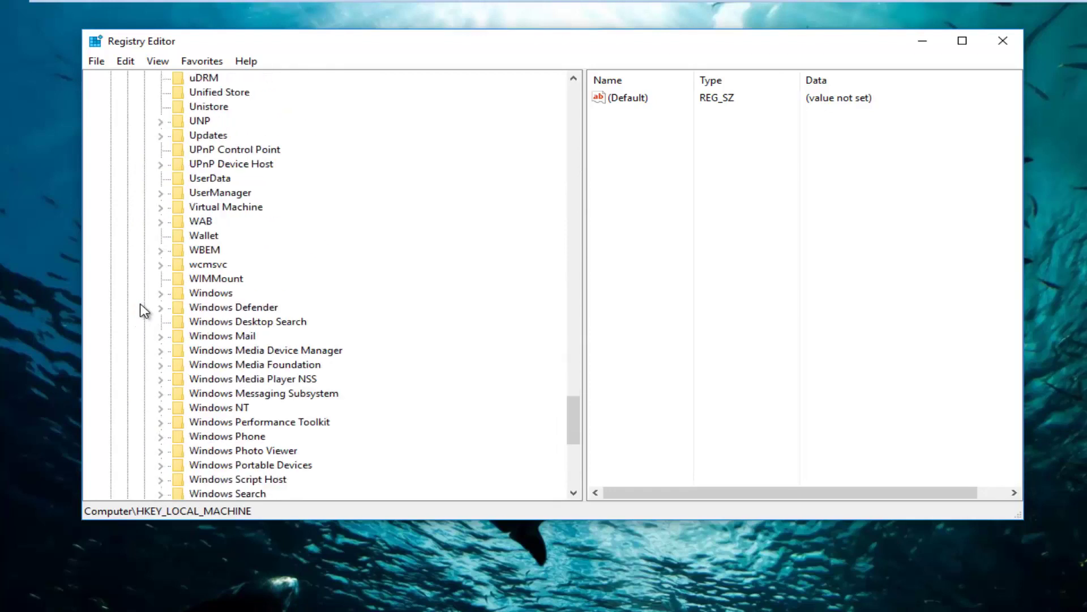
{"action": "left_click", "coordinate": [197, 295]}
{"action": "left_click", "coordinate": [159, 294]}
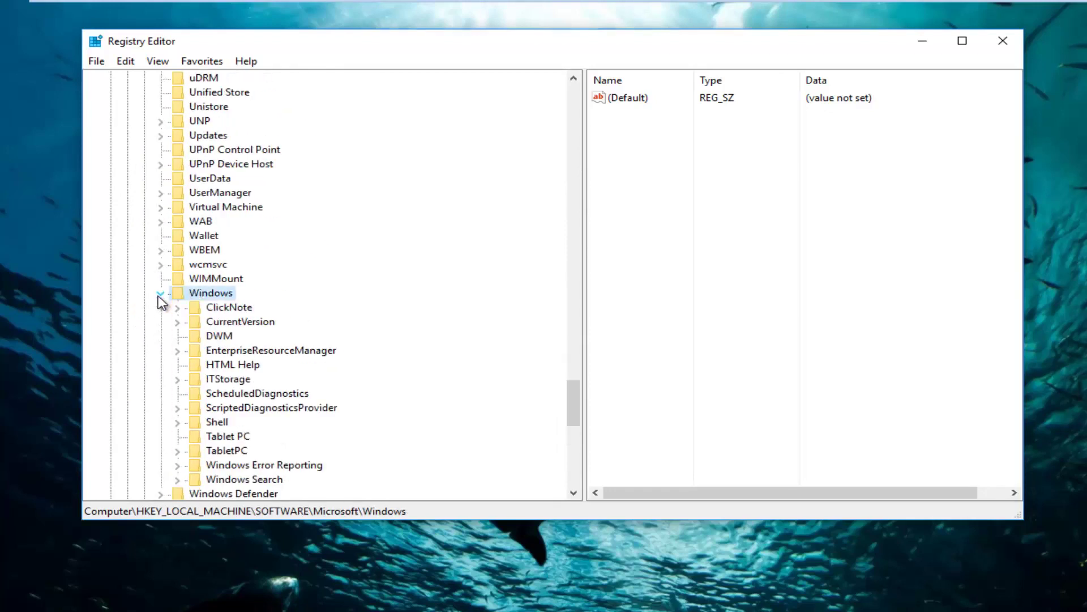
{"action": "scroll", "coordinate": [229, 334], "scroll_direction": "down", "scroll_amount": 1}
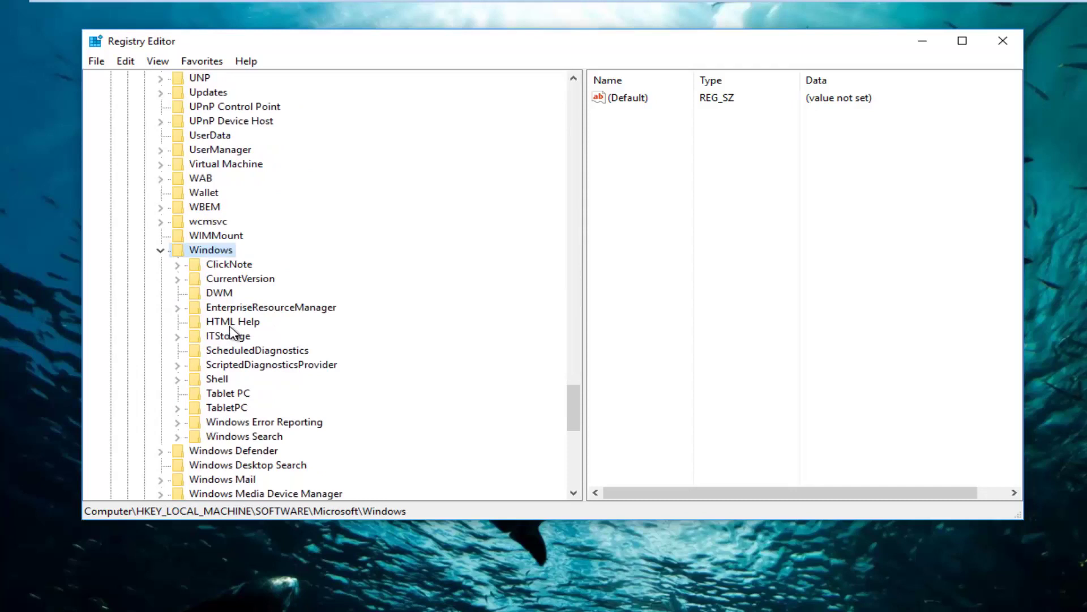
- Expand CurrentVersion and then the Explorer key beneath it
{"action": "left_click", "coordinate": [232, 280]}
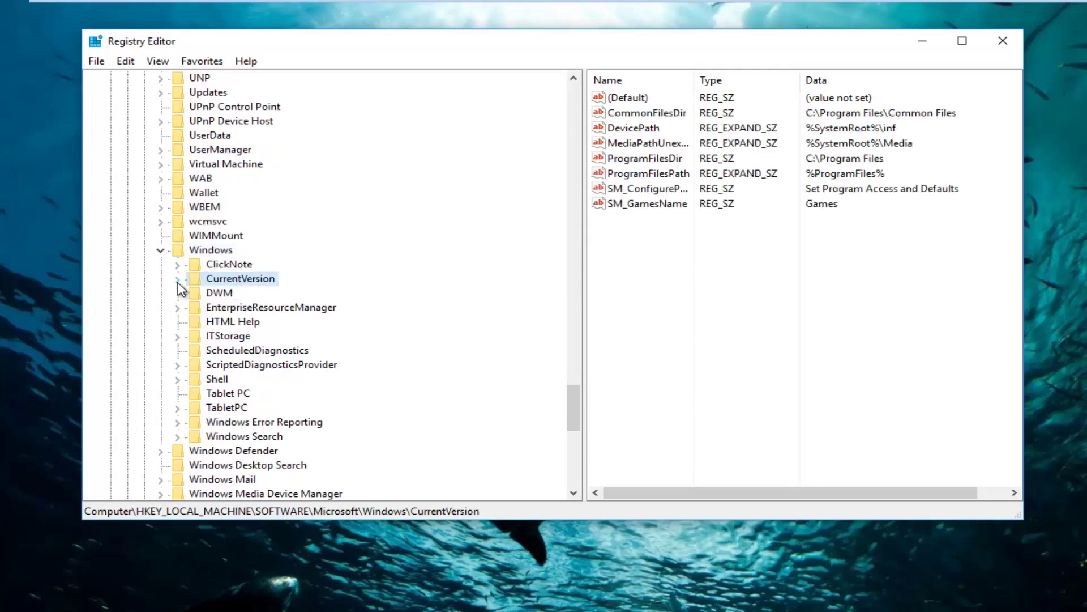
{"action": "left_click", "coordinate": [177, 280]}
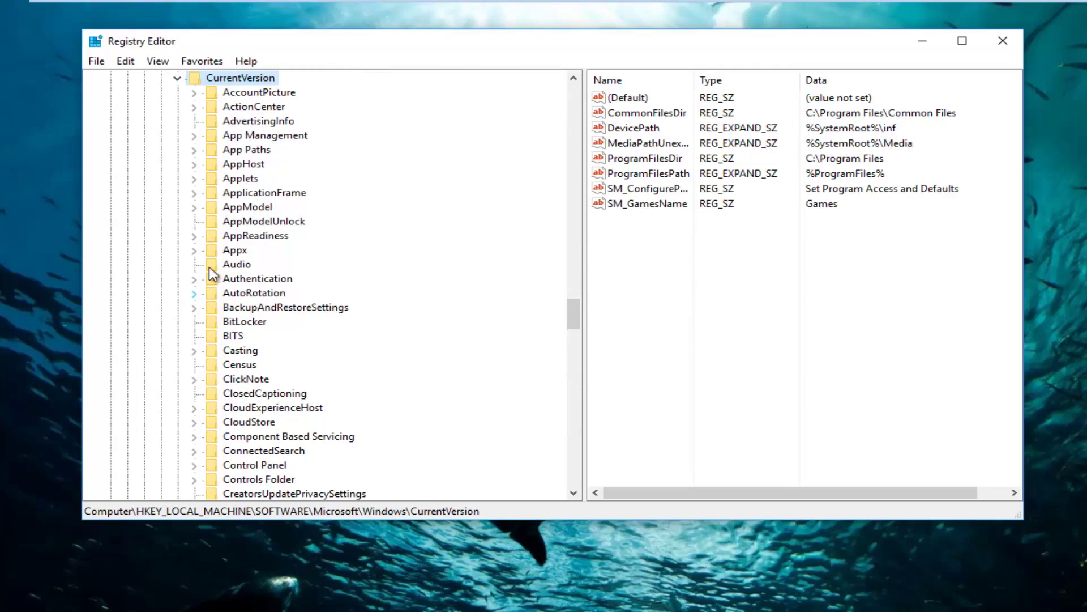
{"action": "scroll", "coordinate": [254, 328], "scroll_direction": "down", "scroll_amount": 2}
{"action": "scroll", "coordinate": [253, 329], "scroll_direction": "down", "scroll_amount": 3}
{"action": "scroll", "coordinate": [217, 429], "scroll_direction": "down", "scroll_amount": 1}
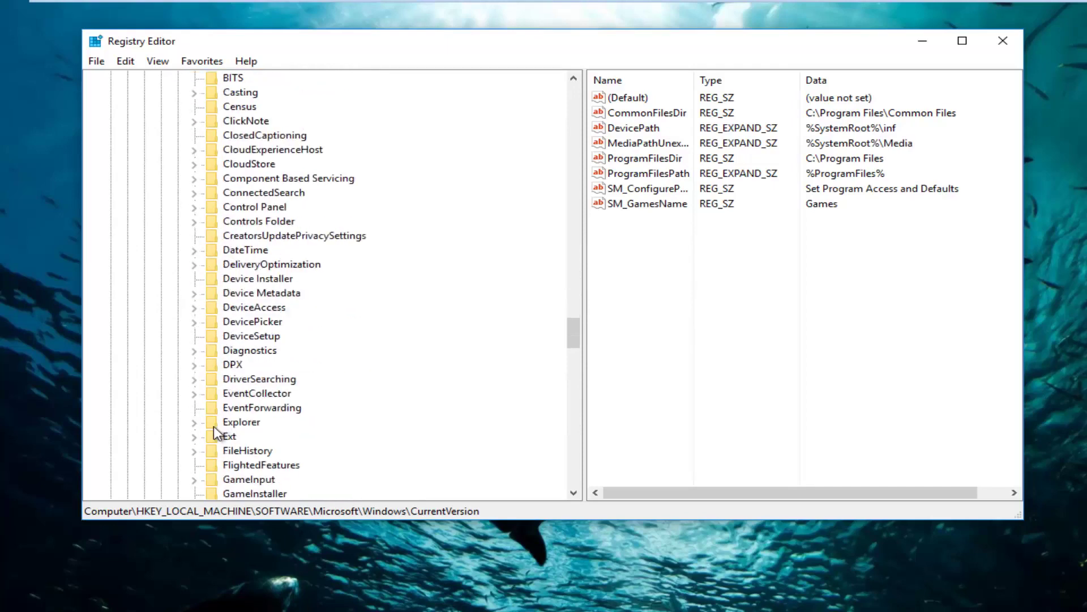
{"action": "left_click", "coordinate": [236, 423]}
{"action": "left_click", "coordinate": [194, 423]}
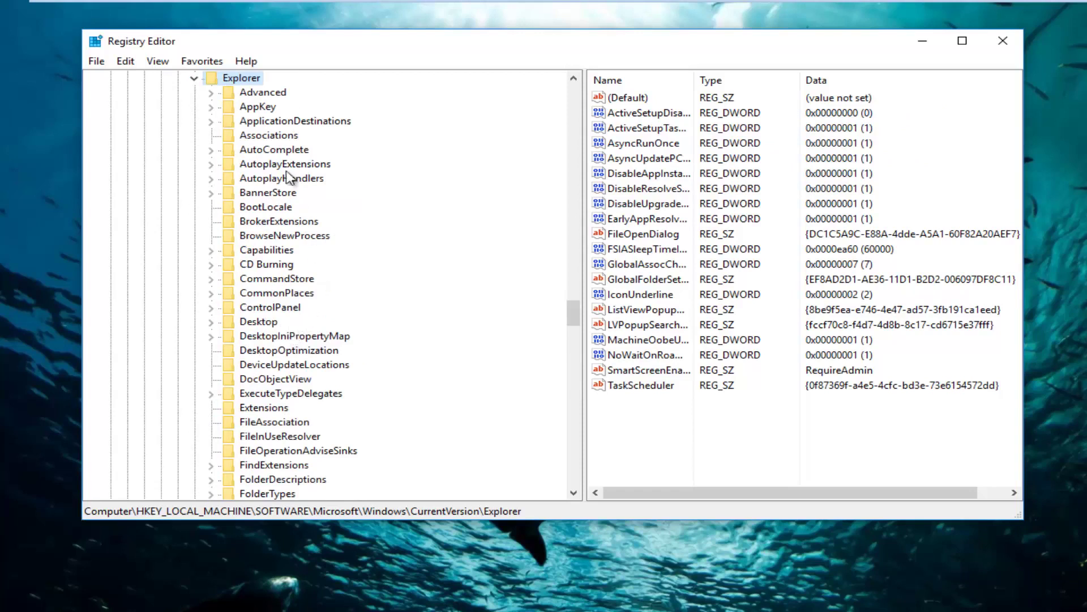
- Select the Advanced key and bring up the New value menu in its values pane
{"action": "left_click", "coordinate": [259, 94]}
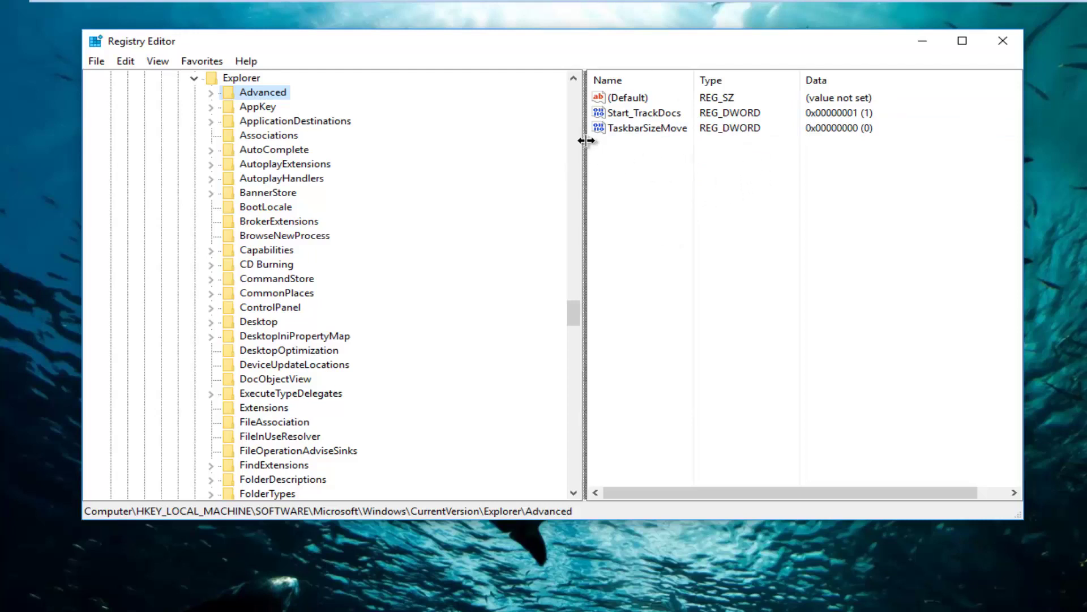
{"action": "left_click_drag", "start_coordinate": [583, 138], "coordinate": [454, 158]}
{"action": "right_click", "coordinate": [532, 171]}
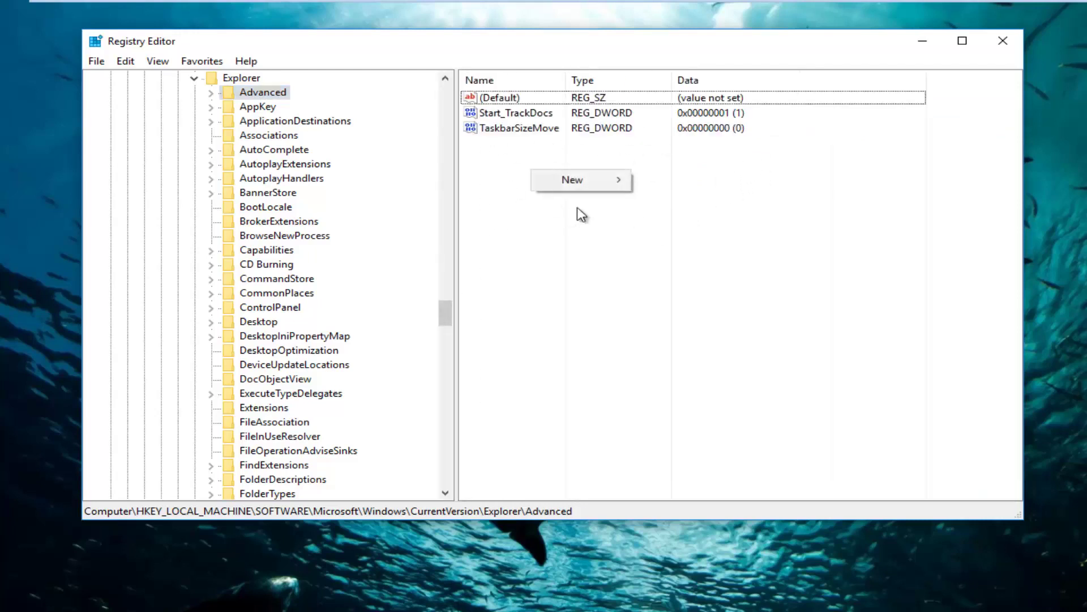
{"action": "mouse_move", "coordinate": [572, 180]}
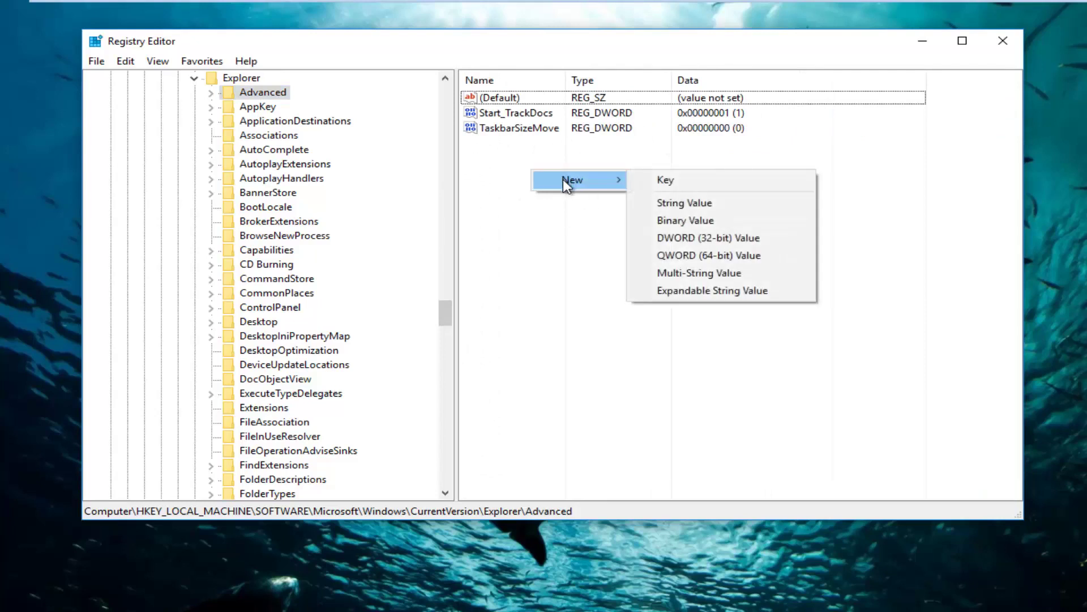
- Create a DWORD (32-bit) value named UseOLEDTaskbarTransparency under Advanced
{"action": "left_click", "coordinate": [693, 238]}
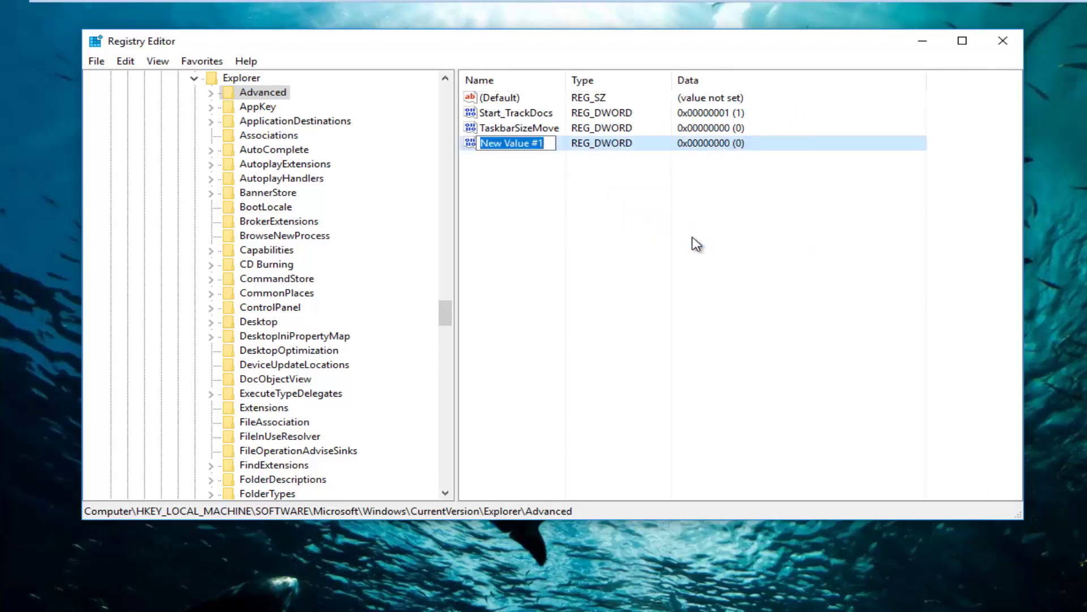
{"action": "type", "text": "U"}
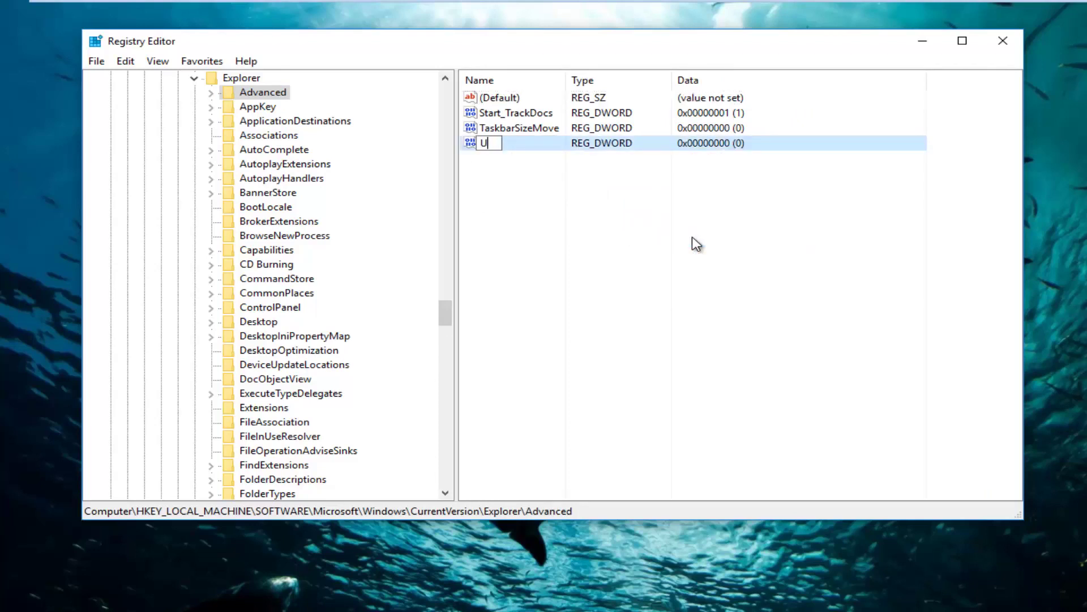
{"action": "type", "text": "se"}
{"action": "type", "text": "OLED"}
{"action": "type", "text": "T"}
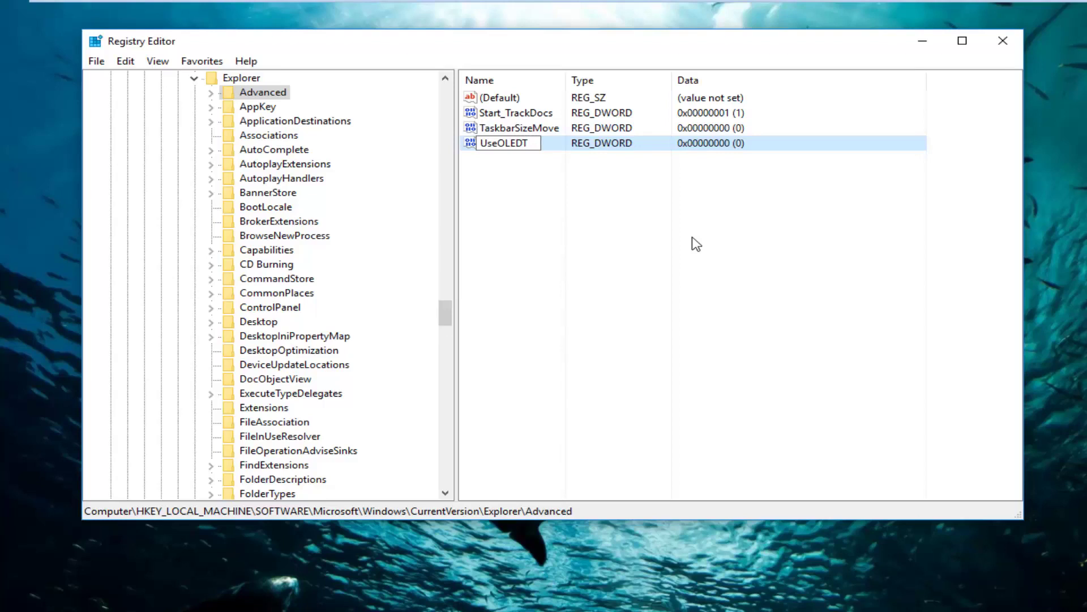
{"action": "type", "text": "as"}
{"action": "type", "text": "kbar"}
{"action": "type", "text": "Tr"}
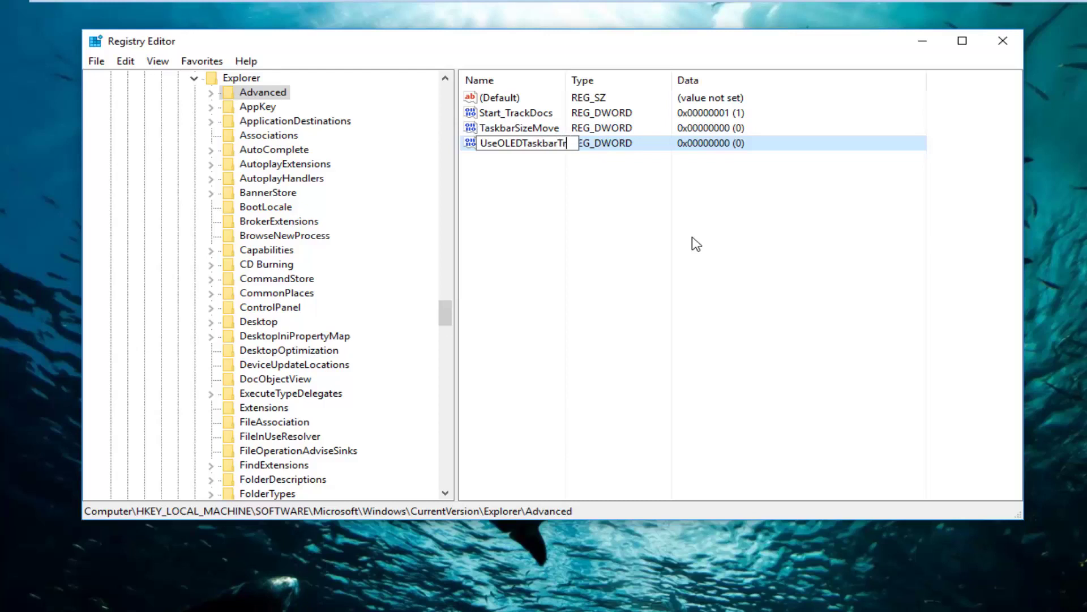
{"action": "type", "text": "ansp"}
{"action": "type", "text": "ar"}
{"action": "type", "text": "ency"}
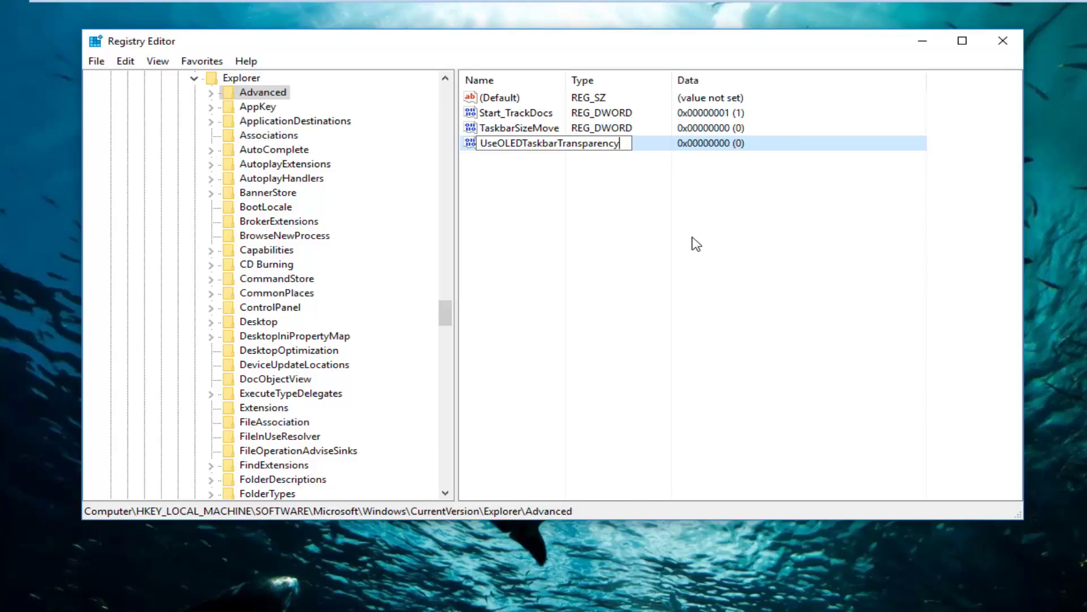
{"action": "key", "text": "Return"}
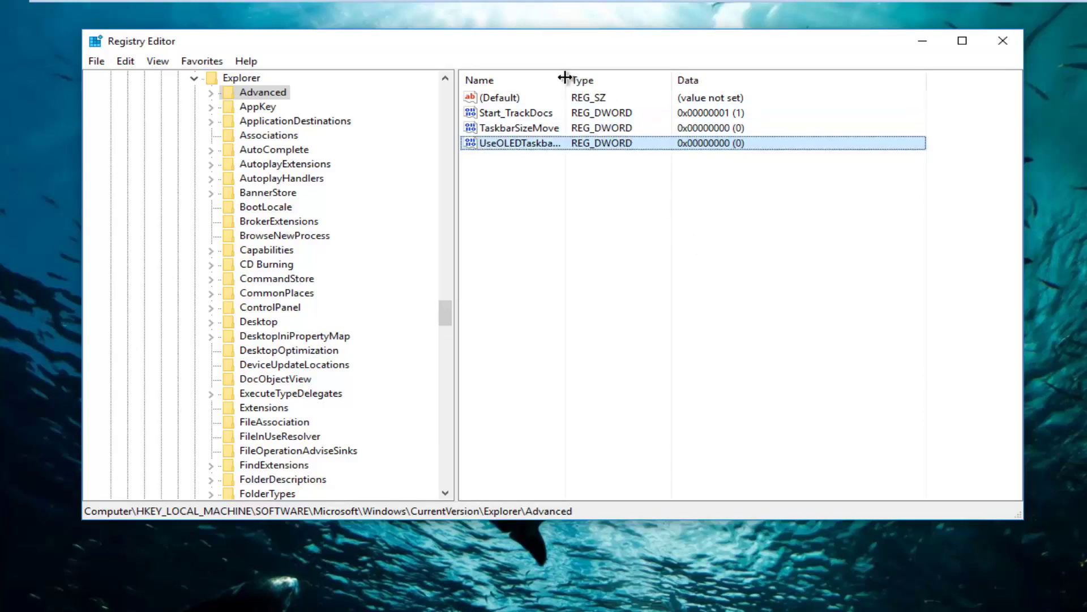
{"action": "left_click_drag", "start_coordinate": [565, 78], "coordinate": [678, 77]}
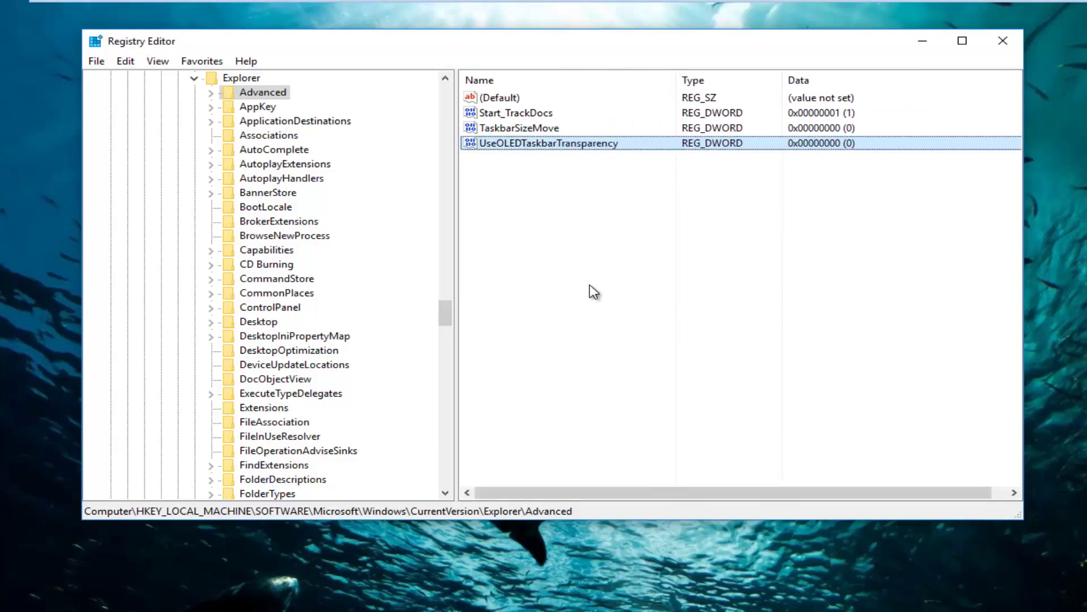
- Set UseOLEDTaskbarTransparency's value data to 1 and confirm
{"action": "left_click", "coordinate": [551, 143]}
{"action": "double_click", "coordinate": [550, 144]}
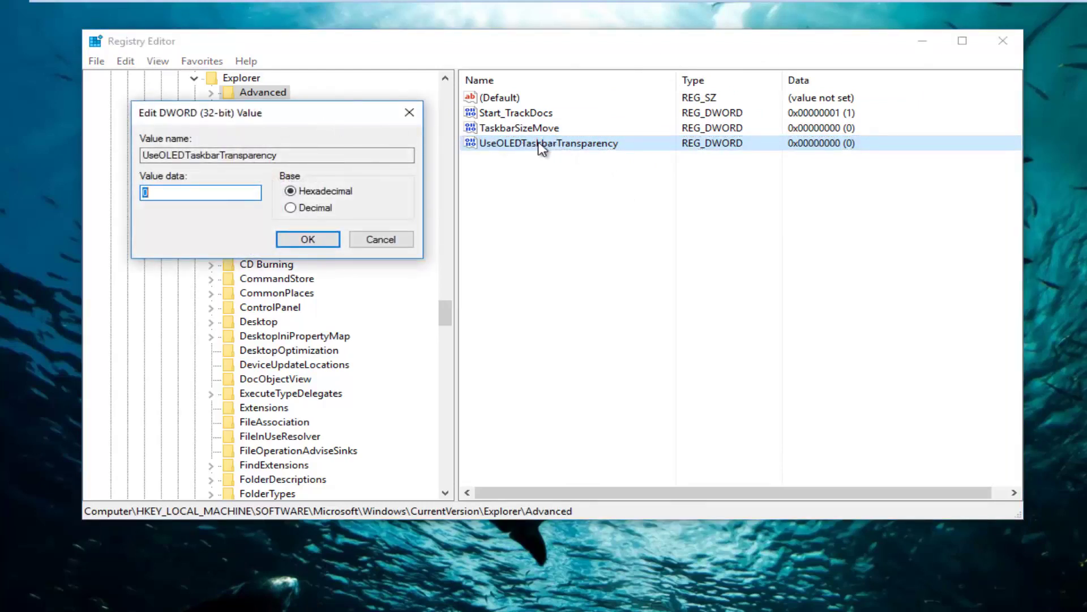
{"action": "left_click_drag", "start_coordinate": [321, 122], "coordinate": [690, 206]}
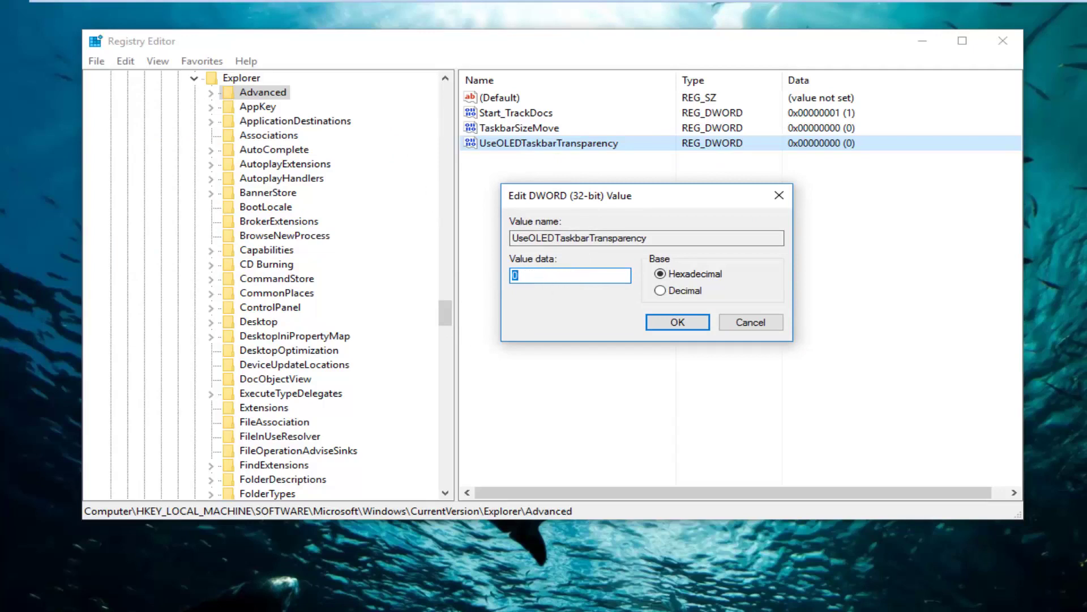
{"action": "type", "text": "1"}
{"action": "left_click", "coordinate": [669, 326]}
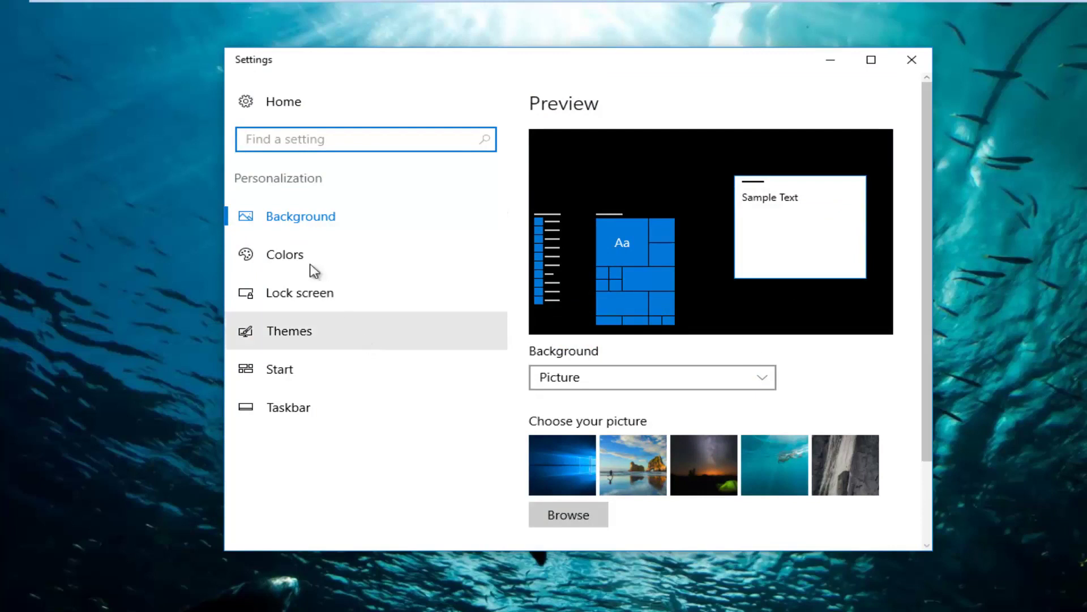
- In Settings Colors, toggle Start/taskbar transparency Off then On and dismiss the restart notice
{"action": "left_click", "coordinate": [273, 251]}
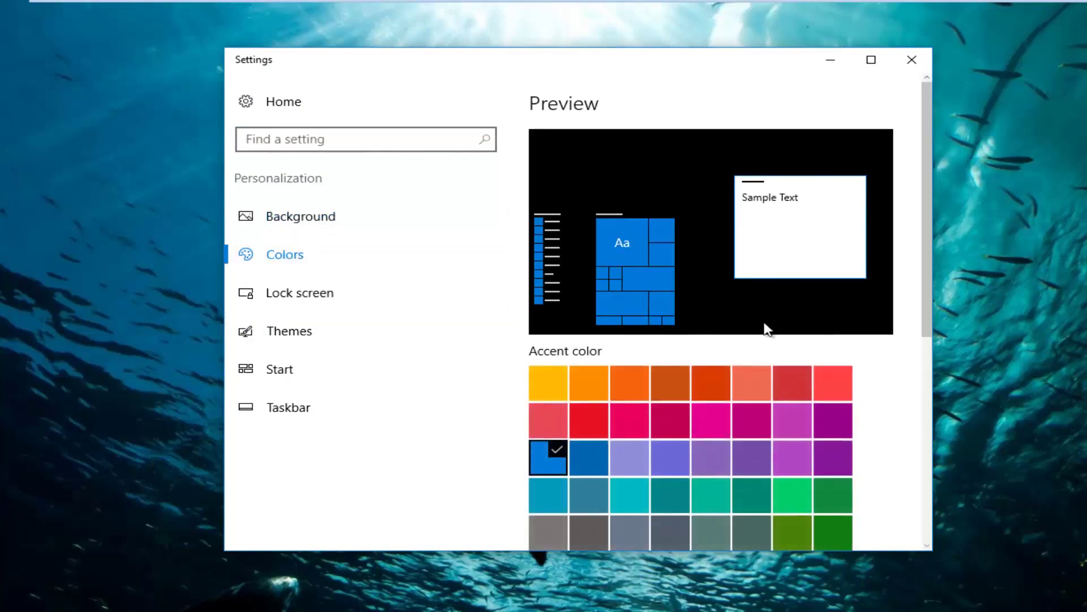
{"action": "scroll", "coordinate": [738, 319], "scroll_direction": "down", "scroll_amount": 3}
{"action": "scroll", "coordinate": [738, 323], "scroll_direction": "down", "scroll_amount": 5}
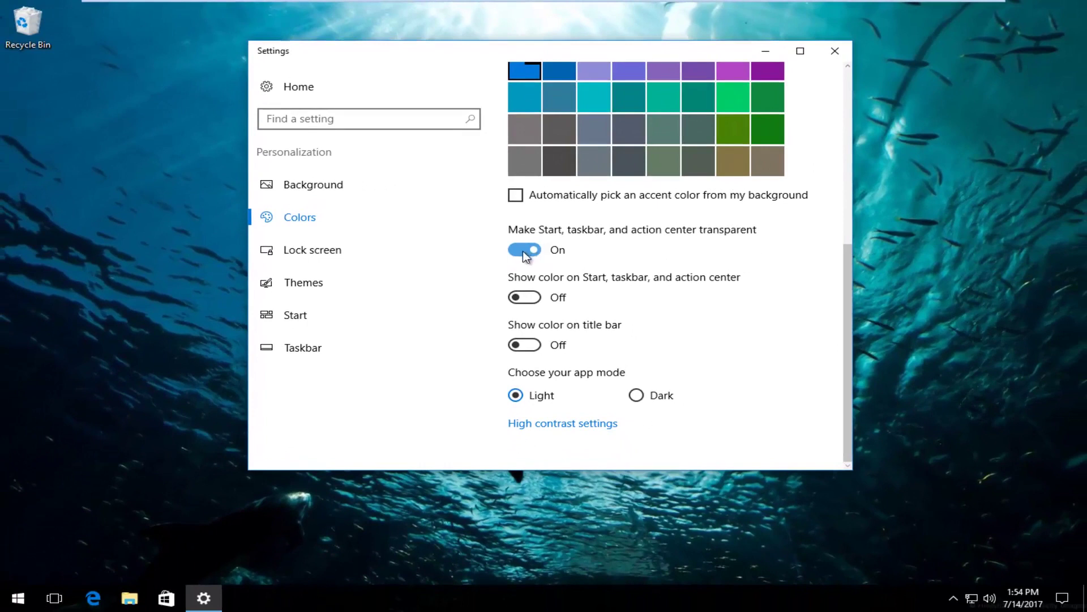
{"action": "left_click", "coordinate": [524, 254]}
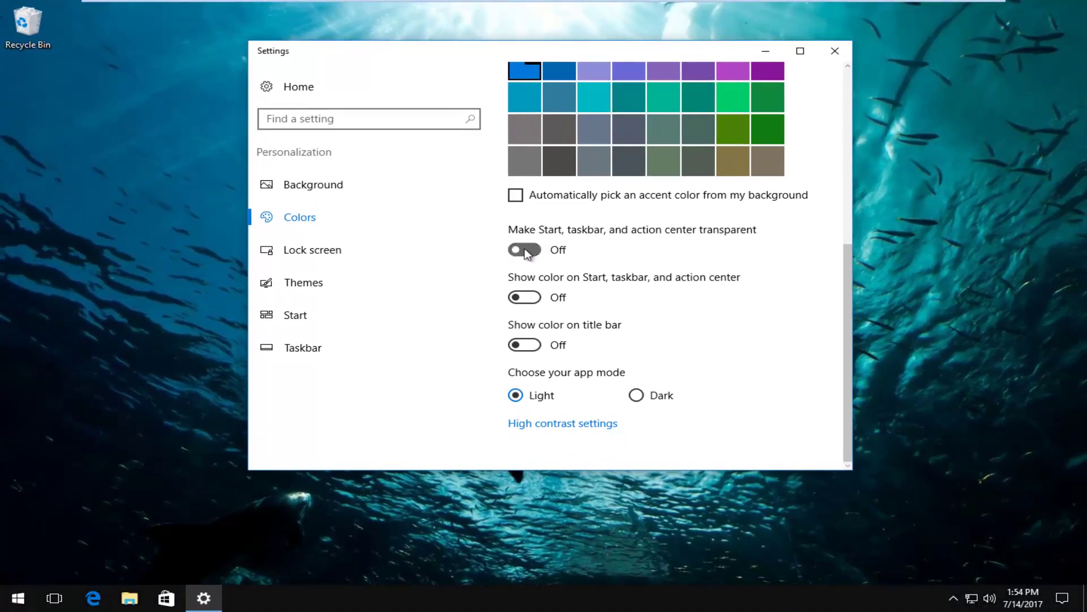
{"action": "left_click", "coordinate": [525, 250]}
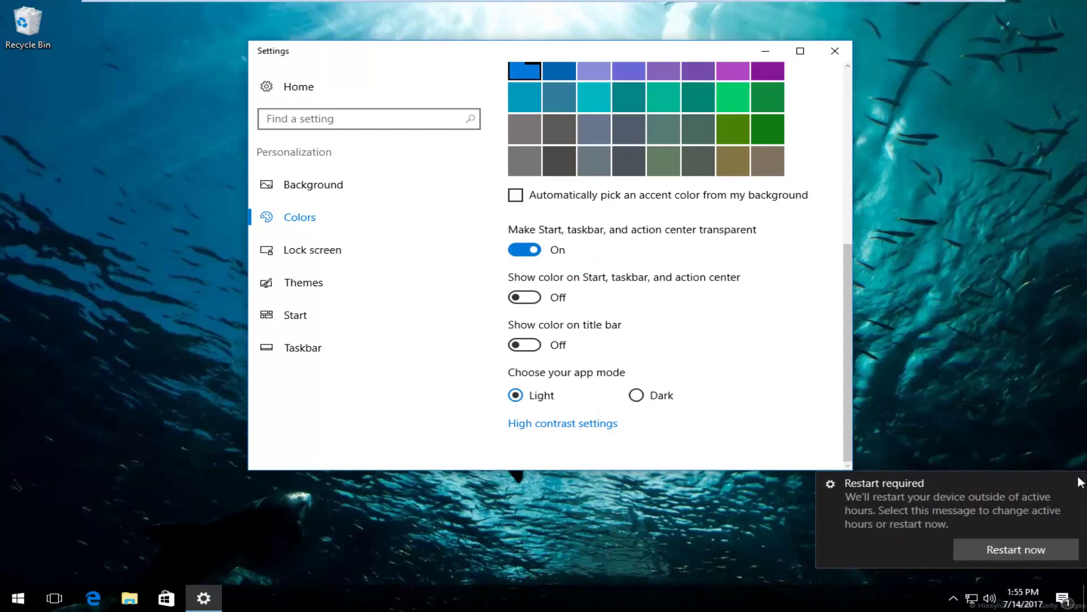
{"action": "left_click", "coordinate": [1074, 484]}
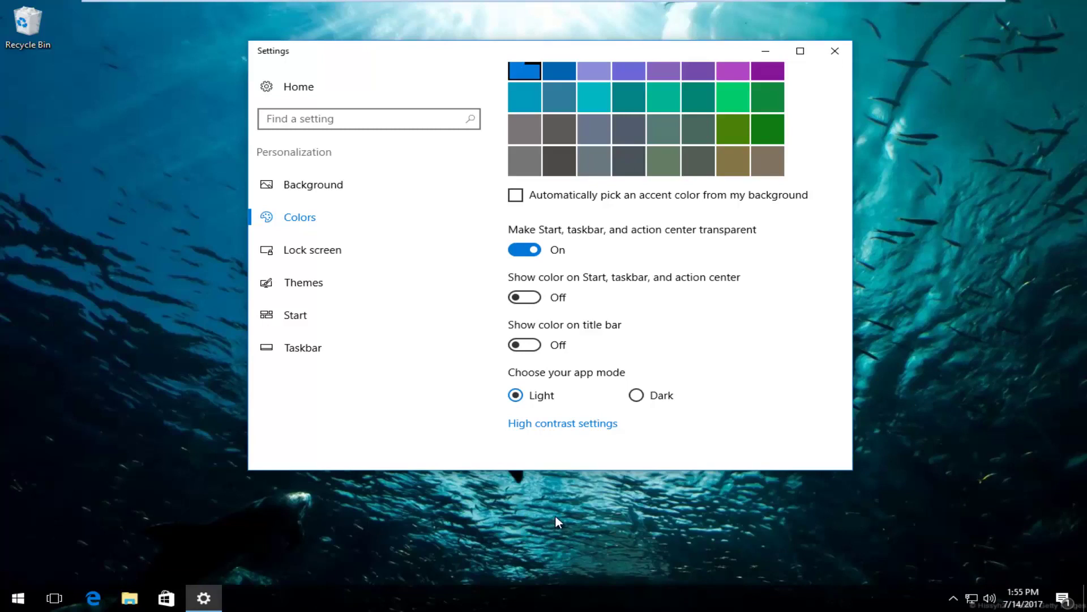
- Close the Settings window, leaving the desktop with its transparent taskbar
{"action": "left_click", "coordinate": [840, 47]}
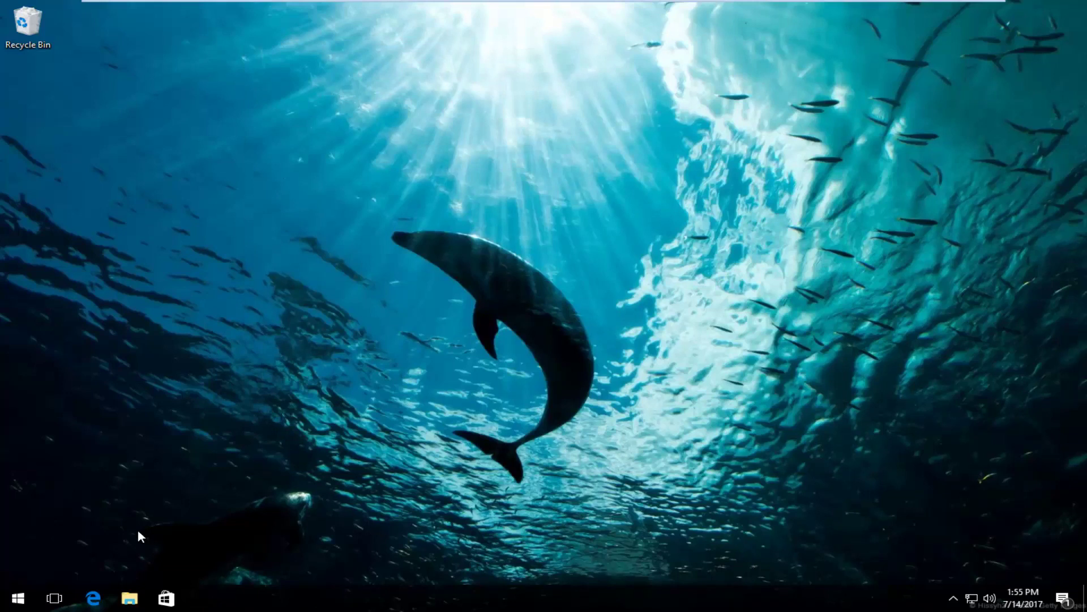